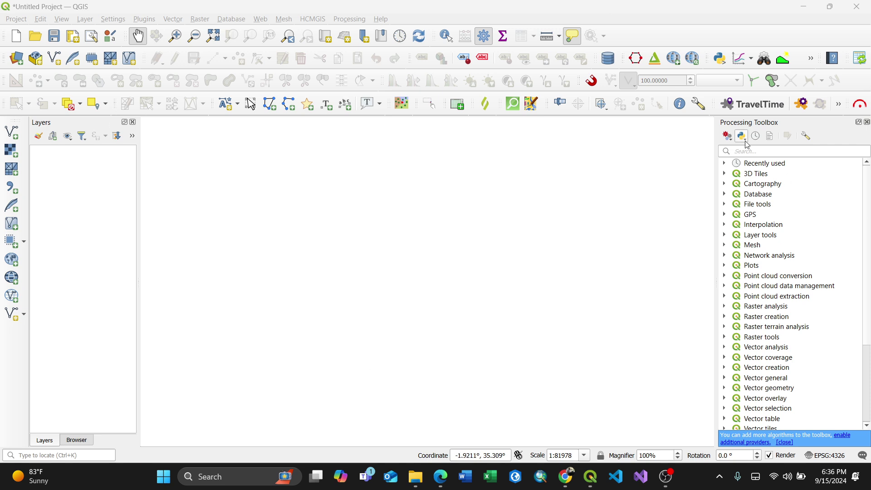
- Search 'geota' in the Processing Toolbox and open the Import geotagged photos algorithm
{"action": "left_click", "coordinate": [750, 152]}
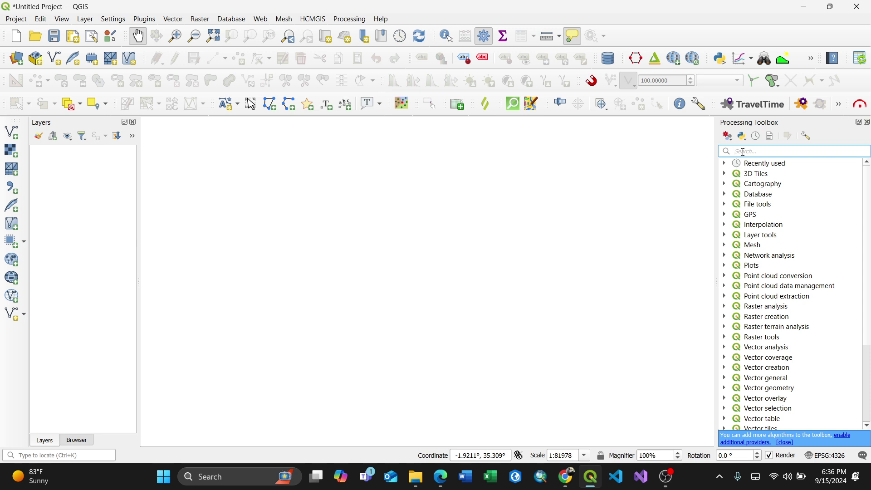
{"action": "left_click", "coordinate": [348, 21]}
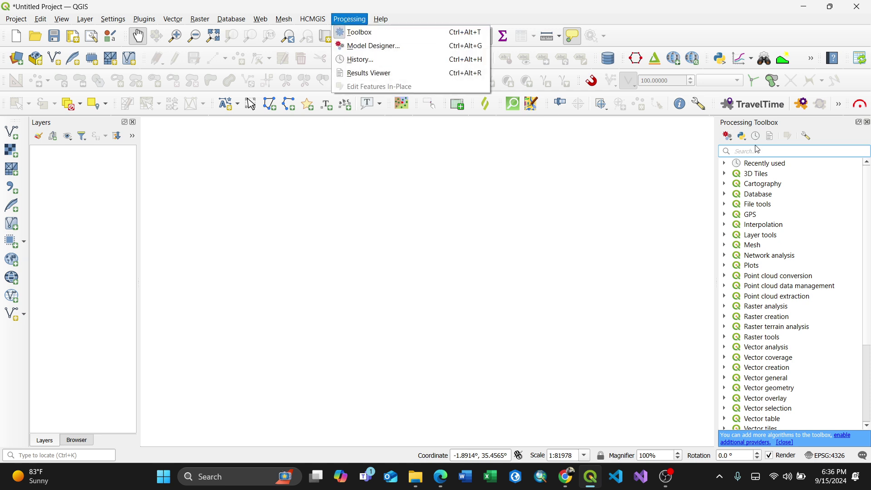
{"action": "left_click", "coordinate": [743, 153]}
{"action": "type", "text": "geota"}
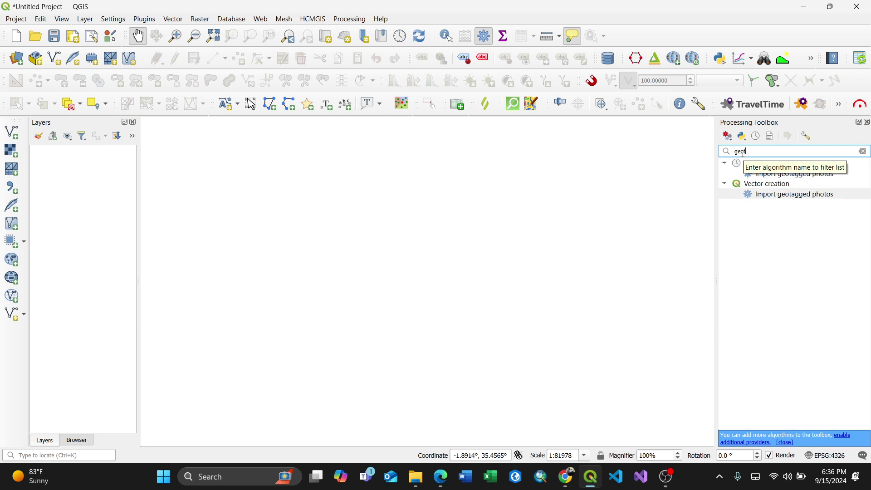
{"action": "double_click", "coordinate": [776, 195]}
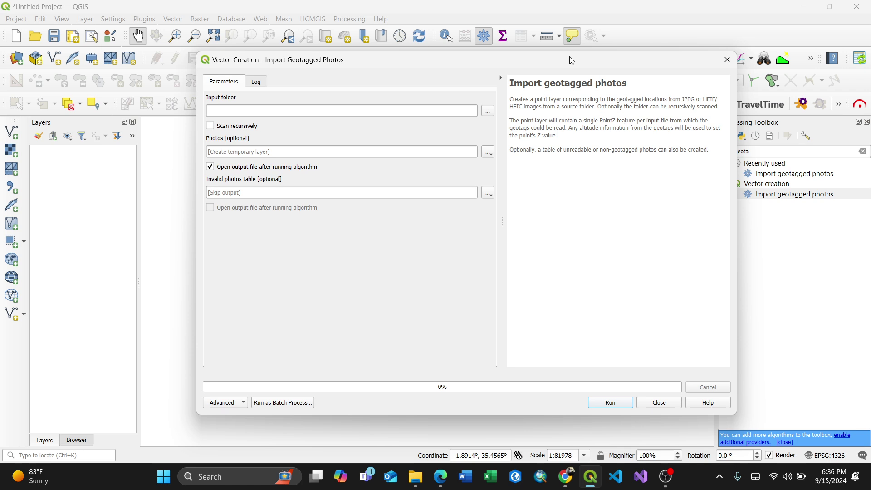
{"action": "left_click_drag", "start_coordinate": [591, 66], "coordinate": [585, 76]}
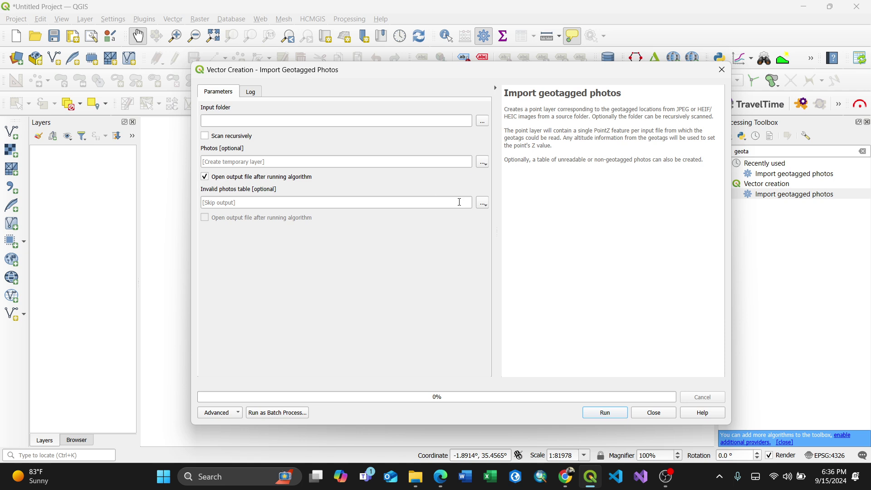
- Browse to the site's Photos folder and confirm it as the Input folder
{"action": "left_click", "coordinate": [482, 123]}
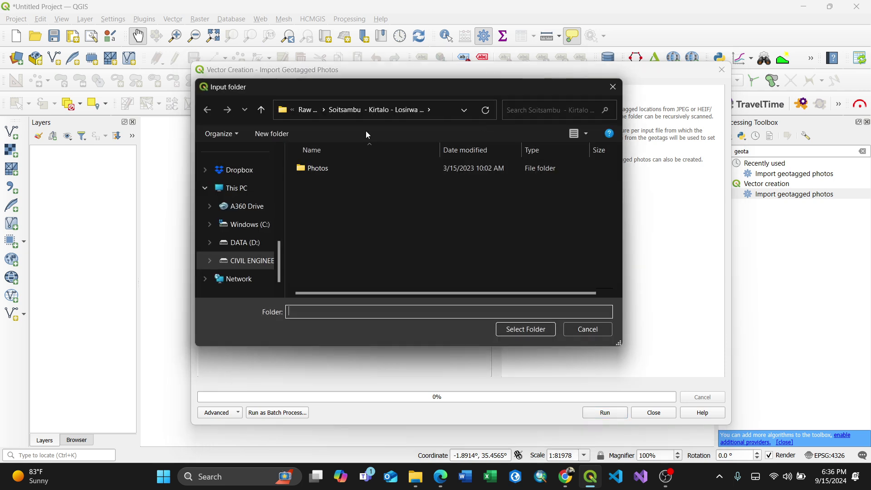
{"action": "left_click", "coordinate": [328, 169]}
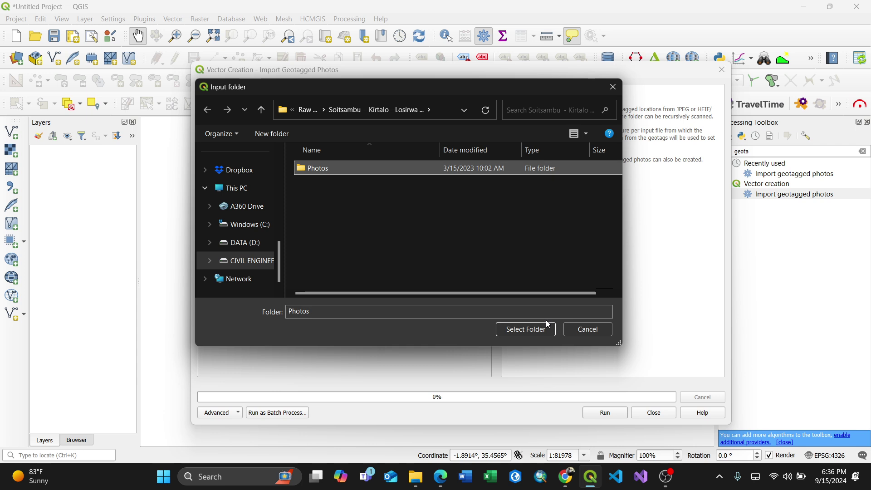
{"action": "left_click", "coordinate": [520, 329]}
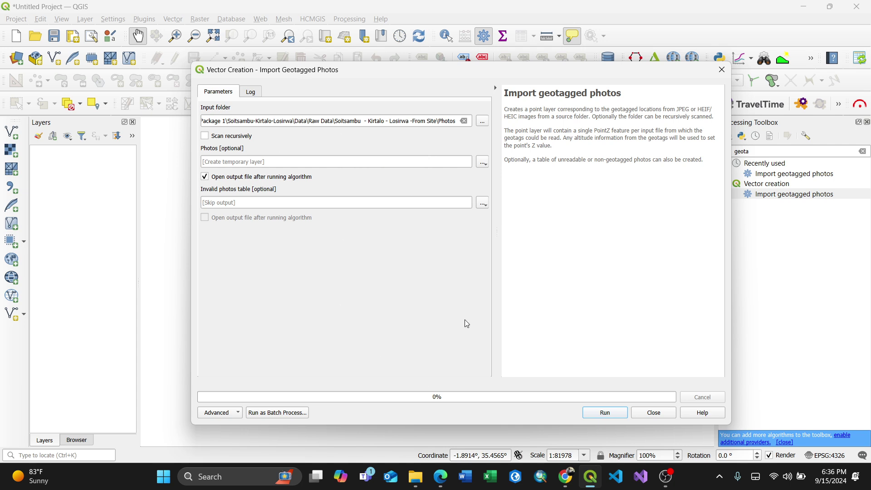
- Run the import, close the tool, and pan the map to centre the Photos points
{"action": "left_click", "coordinate": [605, 413]}
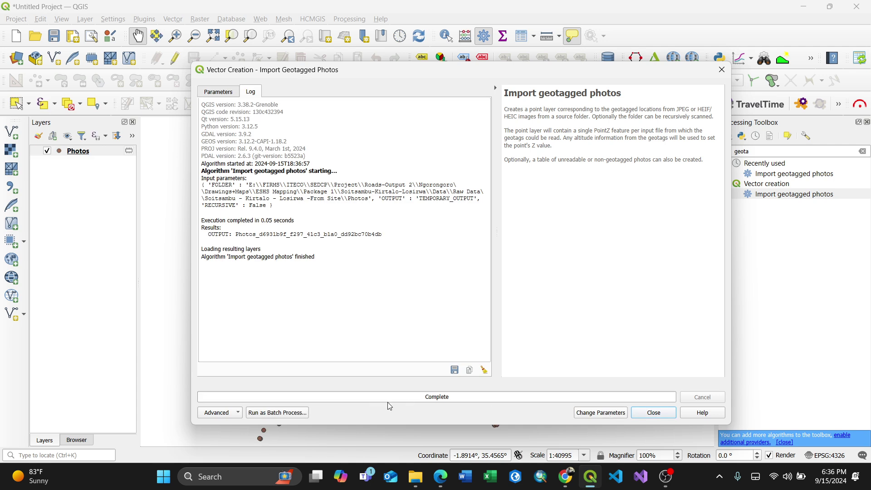
{"action": "left_click", "coordinate": [653, 412]}
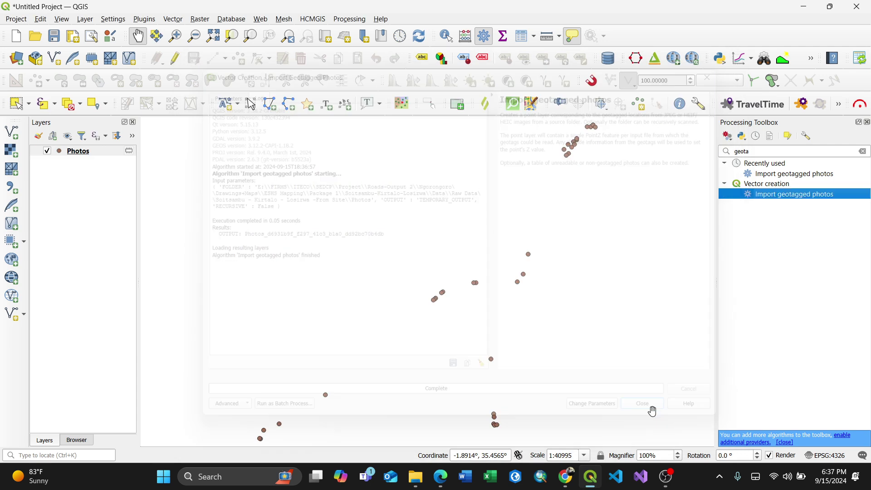
{"action": "mouse_move", "coordinate": [470, 247]}
{"action": "left_mouse_down"}
{"action": "mouse_move", "coordinate": [415, 242]}
{"action": "mouse_move", "coordinate": [362, 249]}
{"action": "left_mouse_up"}
{"action": "scroll", "coordinate": [401, 255], "scroll_direction": "up", "scroll_amount": 1}
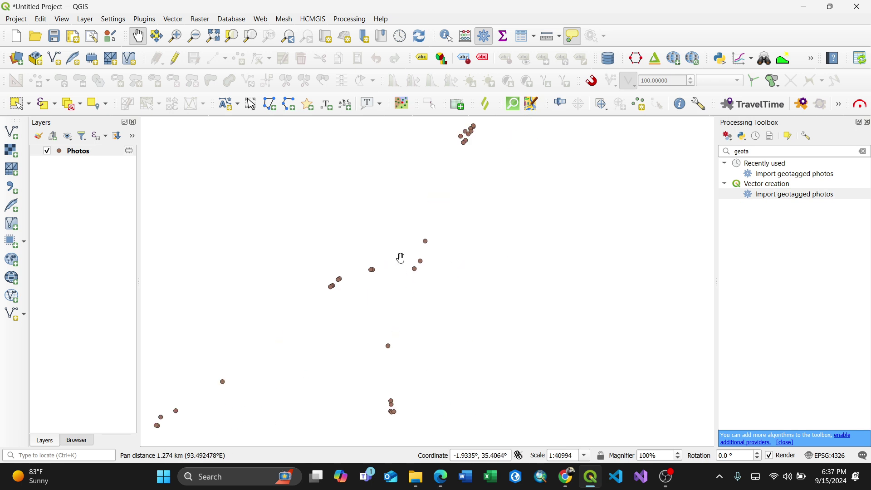
{"action": "scroll", "coordinate": [422, 226], "scroll_direction": "down", "scroll_amount": 1}
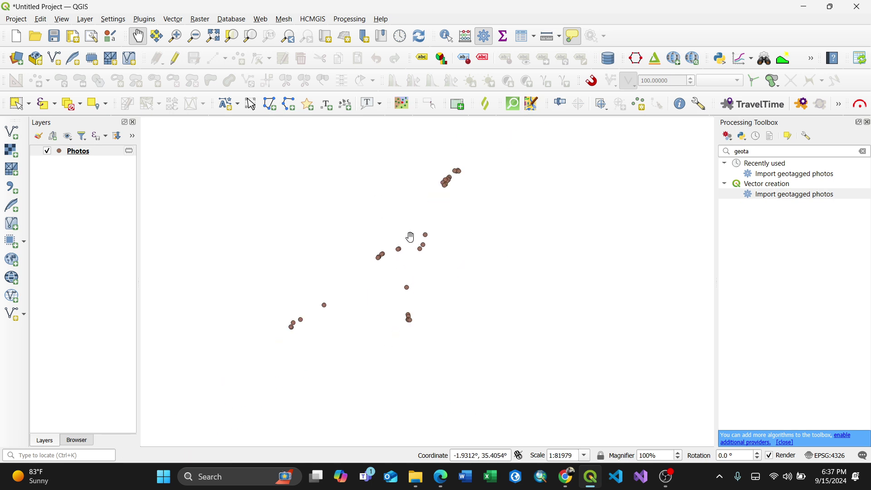
- Add the Google Satellite XYZ basemap with the Photos layer above it
{"action": "left_click", "coordinate": [69, 441]}
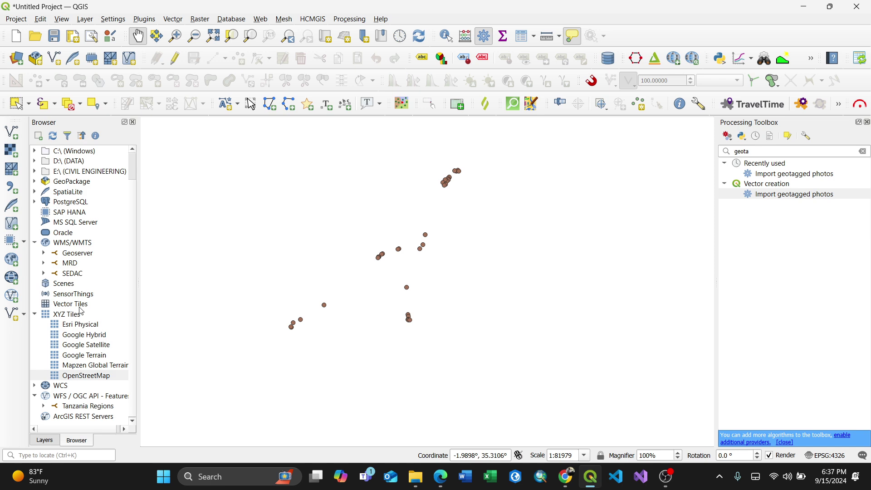
{"action": "left_click", "coordinate": [86, 347]}
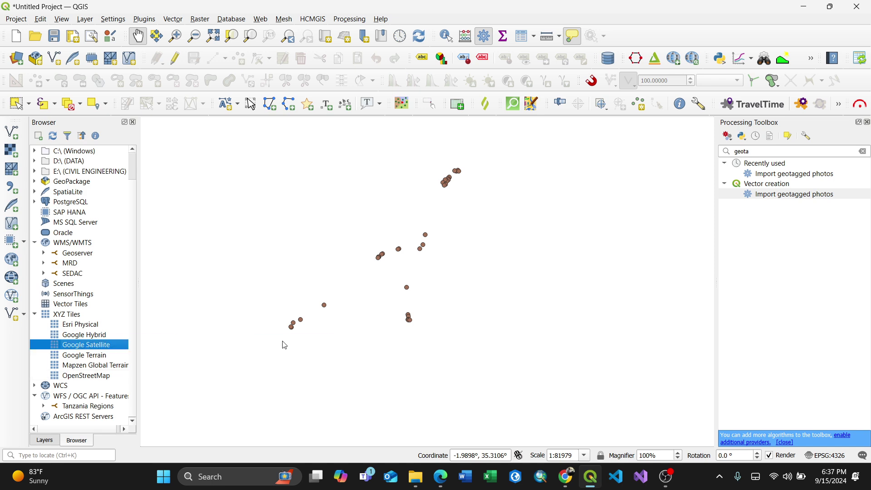
{"action": "left_click_drag", "start_coordinate": [284, 346], "coordinate": [284, 345]}
{"action": "left_click", "coordinate": [44, 441]}
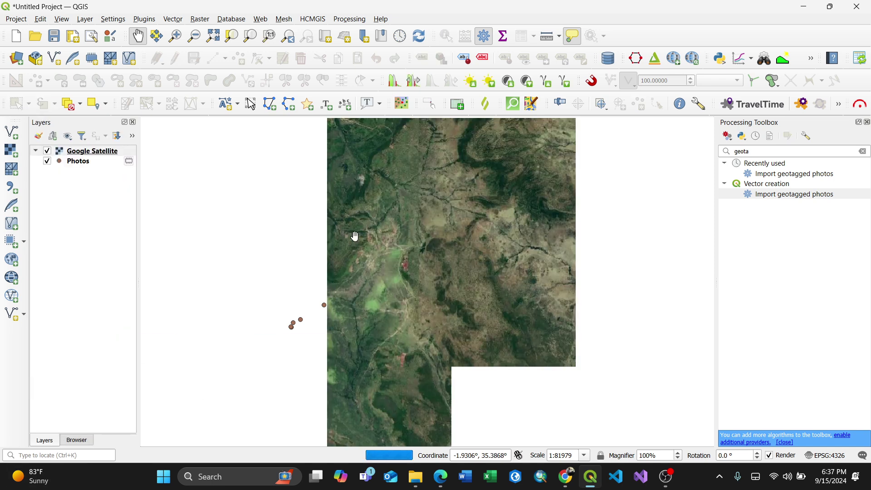
{"action": "left_click_drag", "start_coordinate": [91, 150], "coordinate": [90, 179]}
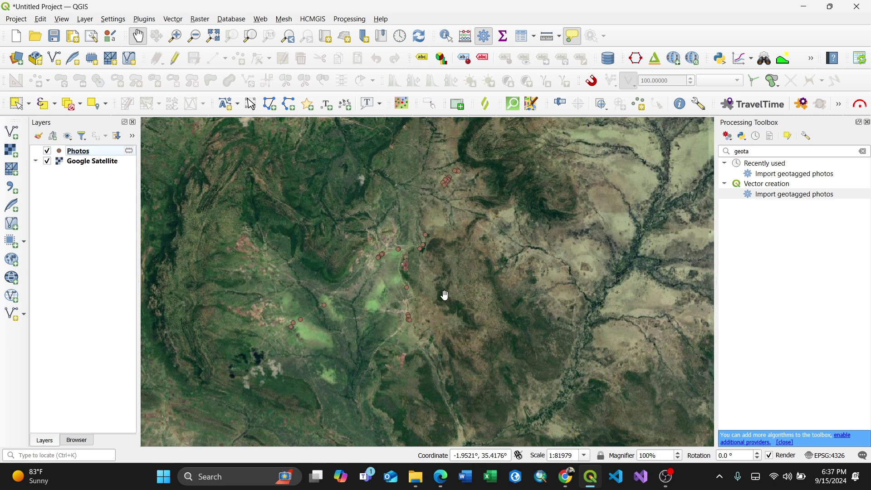
{"action": "scroll", "coordinate": [412, 239], "scroll_direction": "up", "scroll_amount": 2}
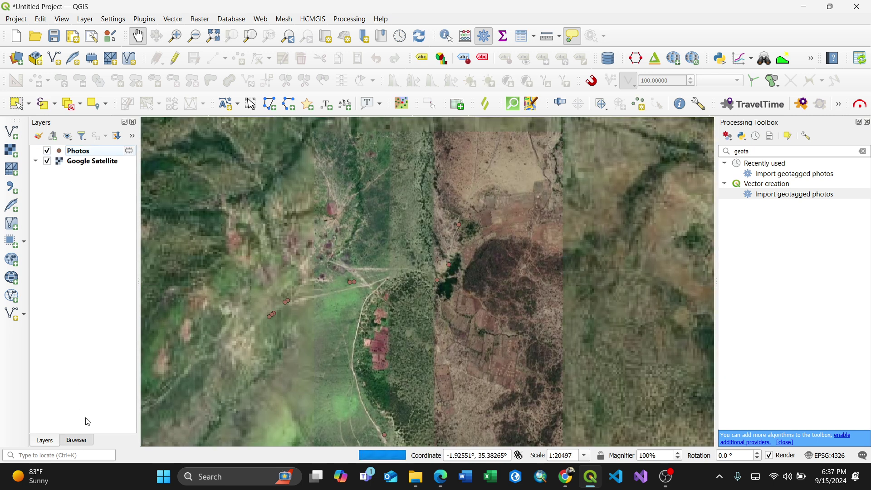
- Add Google Hybrid below Google Satellite and switch Google Satellite off
{"action": "left_click", "coordinate": [77, 440]}
{"action": "left_click", "coordinate": [88, 336]}
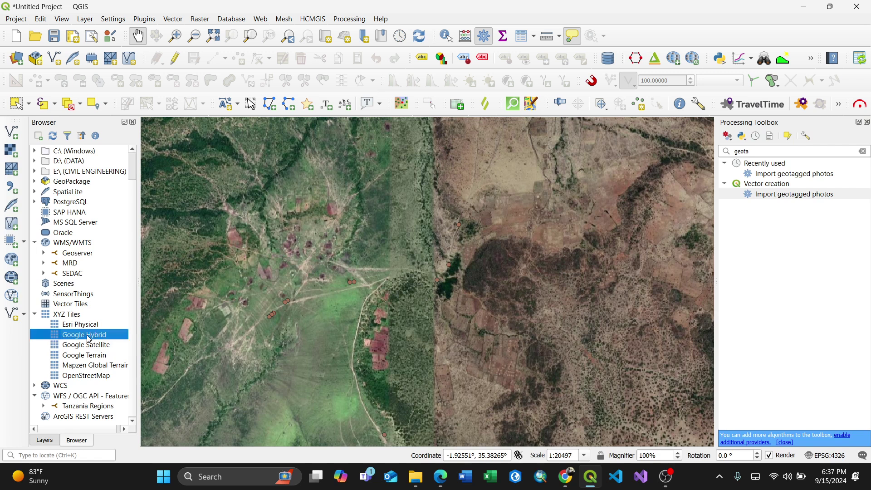
{"action": "double_click", "coordinate": [88, 336]}
{"action": "left_click", "coordinate": [52, 443]}
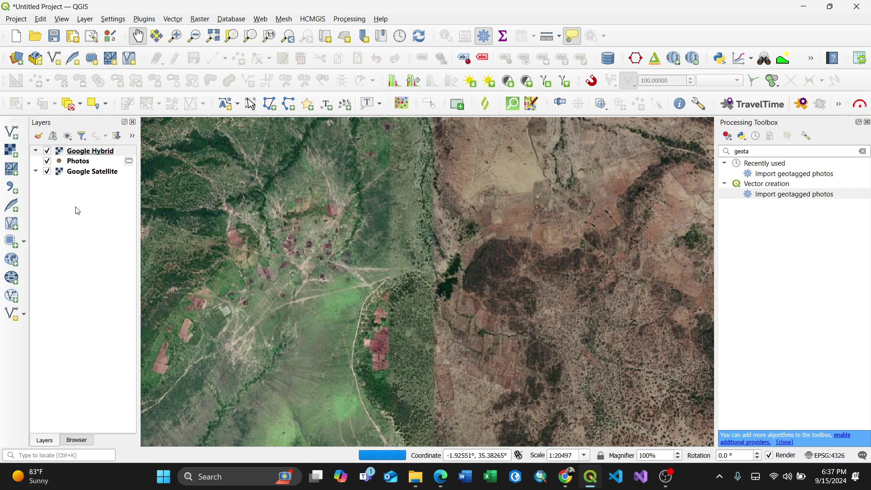
{"action": "left_click_drag", "start_coordinate": [89, 150], "coordinate": [81, 180]}
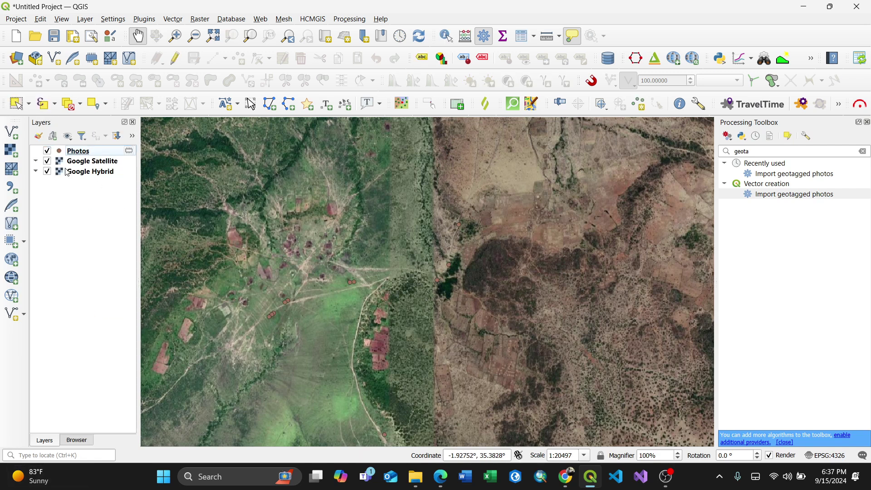
{"action": "left_click", "coordinate": [47, 162]}
{"action": "scroll", "coordinate": [367, 252], "scroll_direction": "down", "scroll_amount": 2}
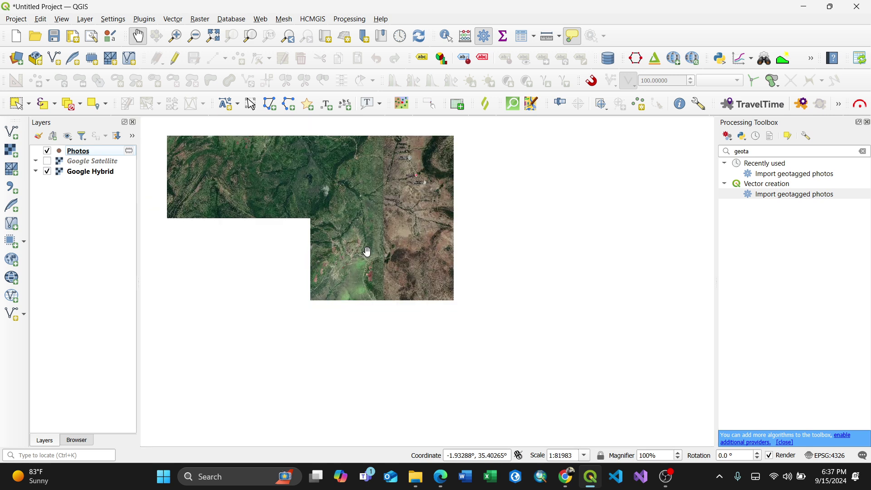
{"action": "scroll", "coordinate": [368, 252], "scroll_direction": "up", "scroll_amount": 2}
{"action": "scroll", "coordinate": [381, 259], "scroll_direction": "up", "scroll_amount": 1}
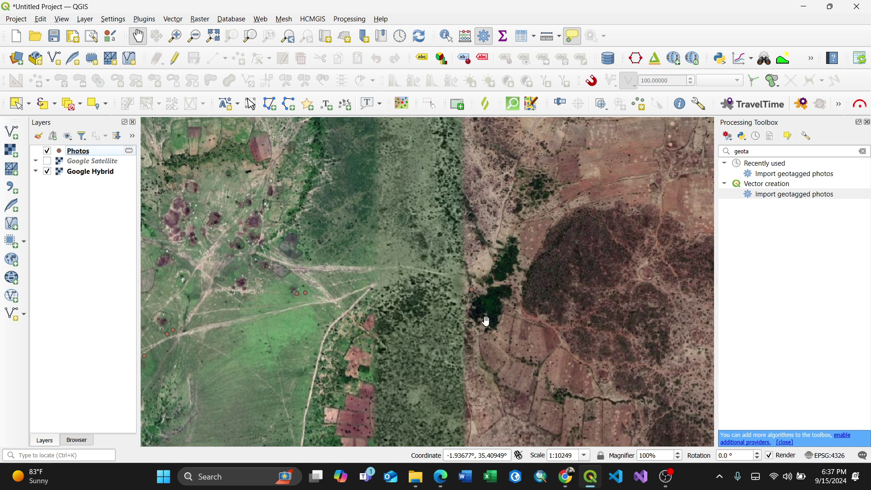
{"action": "scroll", "coordinate": [451, 298], "scroll_direction": "down", "scroll_amount": 1}
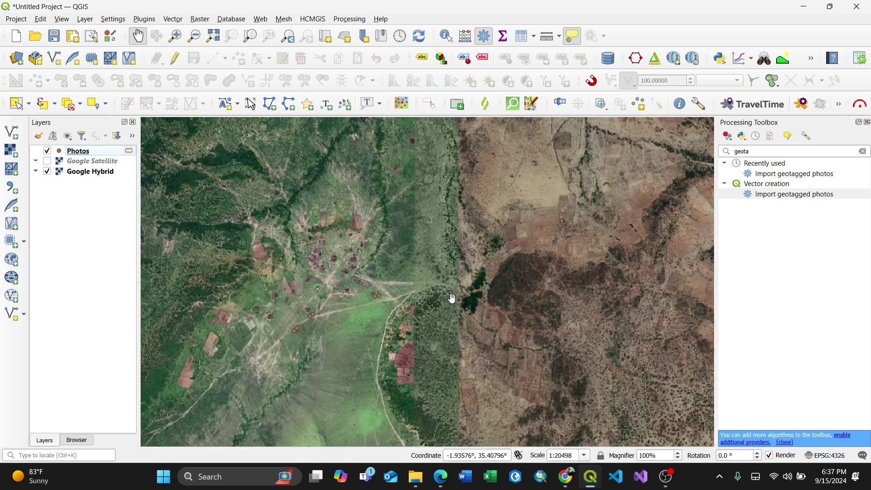
- Add the OpenStreetMap XYZ basemap beneath Photos and switch Google Hybrid off
{"action": "left_click", "coordinate": [76, 440]}
{"action": "left_click_drag", "start_coordinate": [86, 376], "coordinate": [273, 378]}
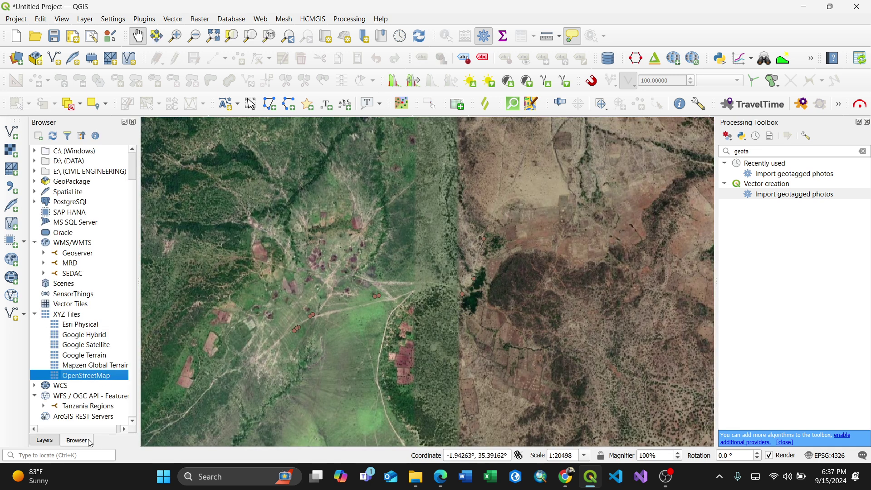
{"action": "scroll", "coordinate": [209, 227], "scroll_direction": "down", "scroll_amount": 1}
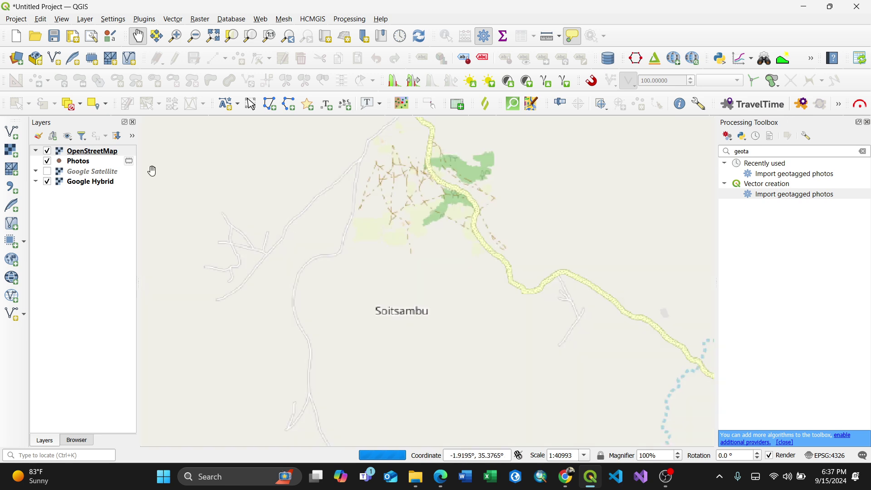
{"action": "left_click_drag", "start_coordinate": [104, 169], "coordinate": [104, 167]}
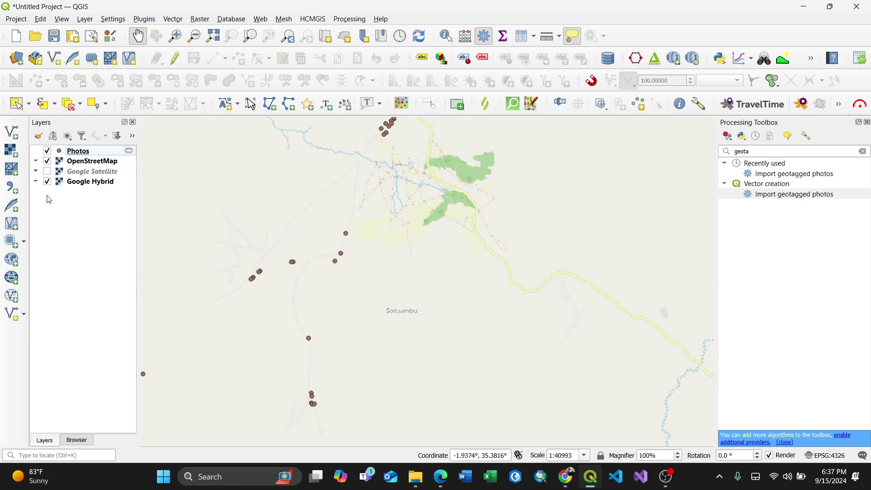
{"action": "left_click", "coordinate": [47, 181]}
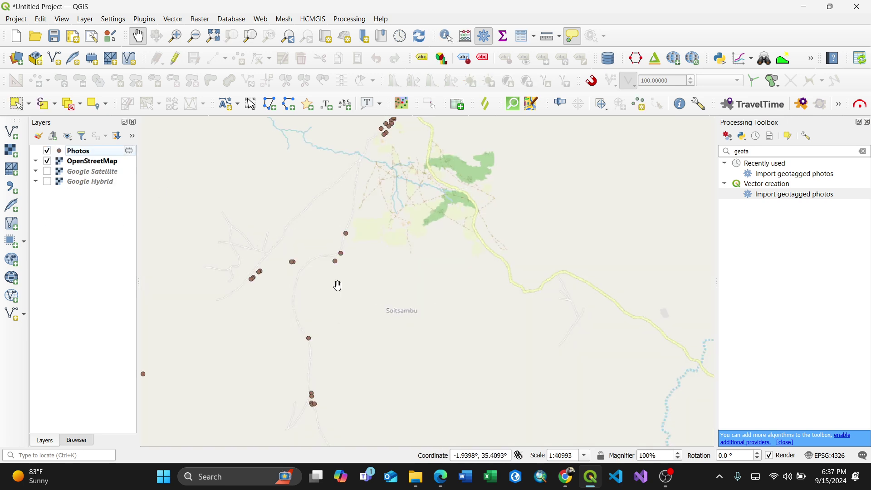
{"action": "left_click", "coordinate": [89, 152]}
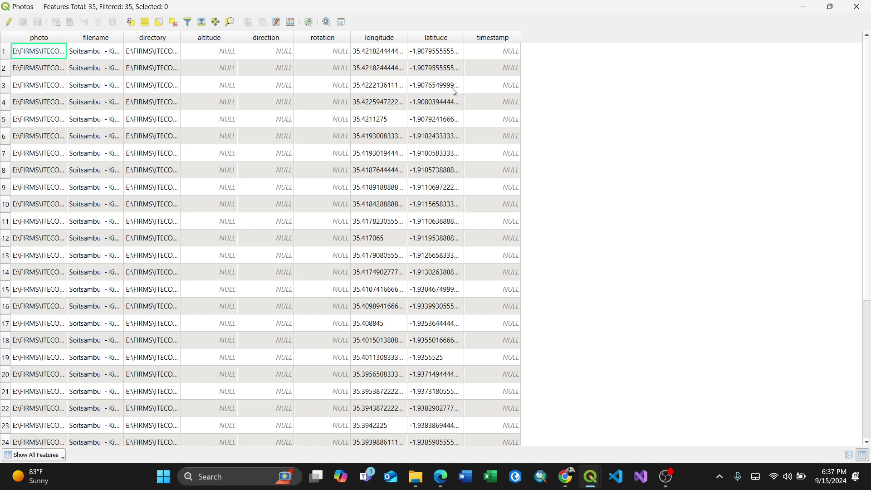
{"action": "left_click", "coordinate": [856, 7]}
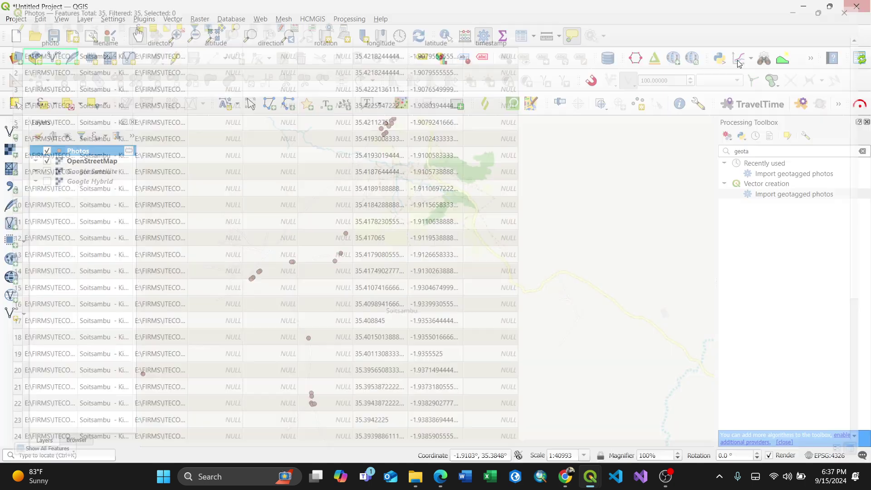